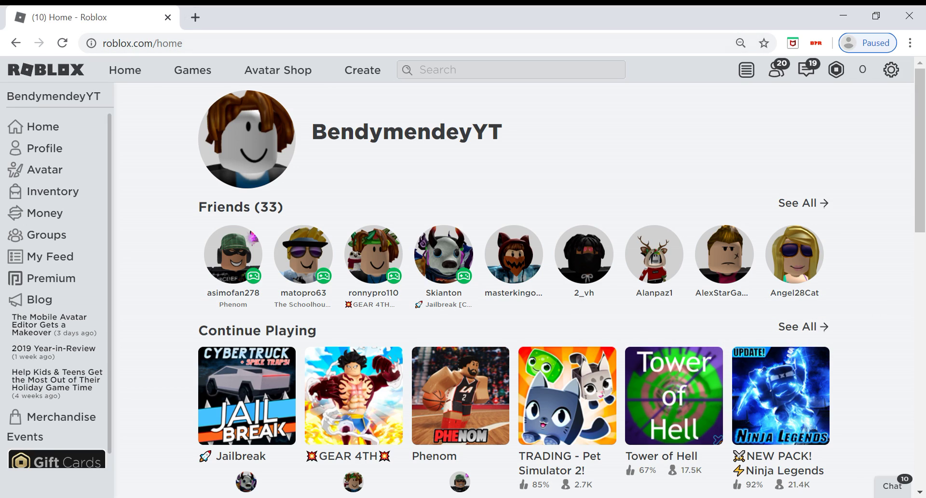
- Search 'auto clicker' in a new Chrome tab to get Yahoo results
click(195, 18)
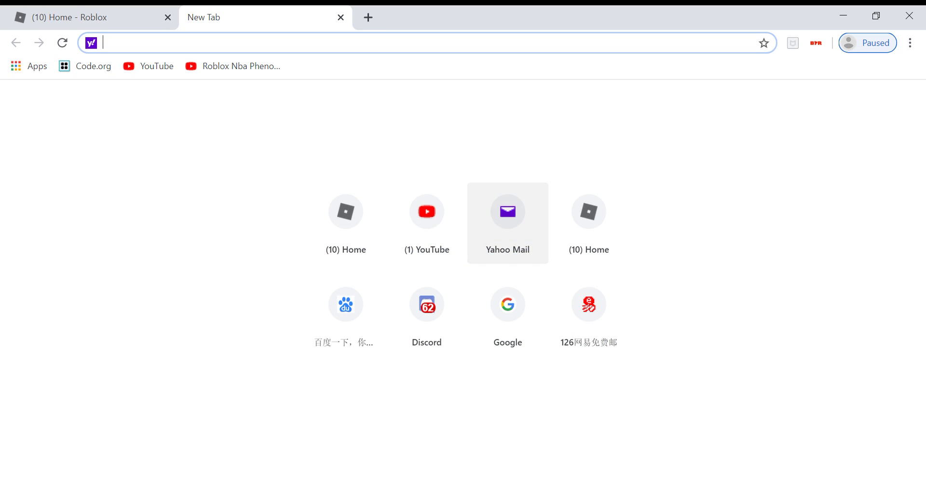
text(aut)
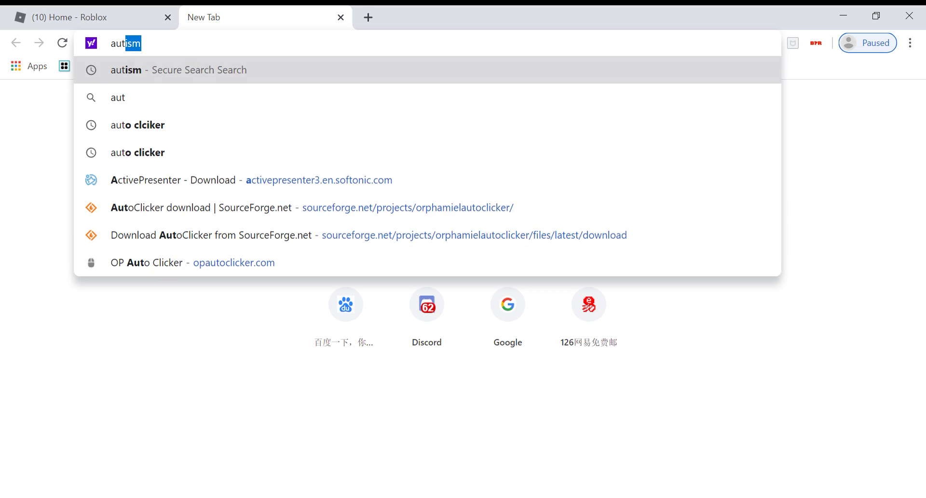
text(o clicker)
key(Return)
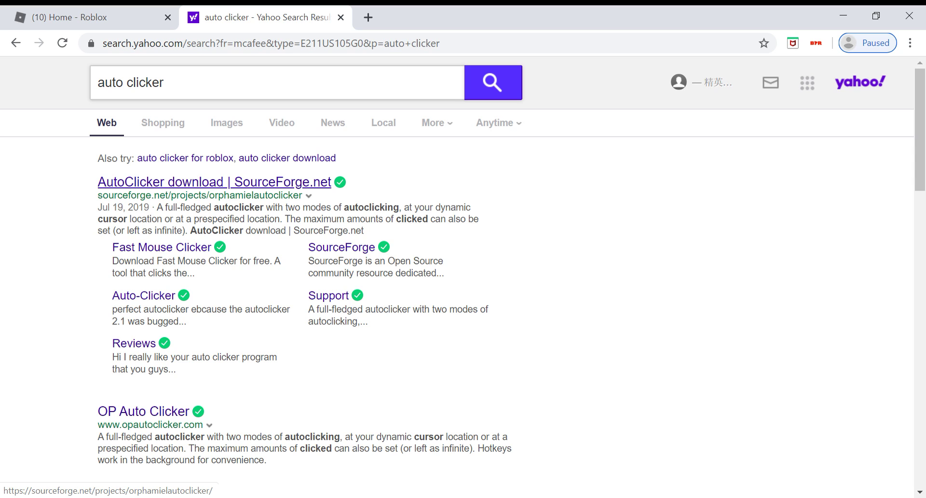
- Open SourceForge's AutoClicker page, close the Yahoo tab, and download AutoClicker (1).exe
click(215, 181)
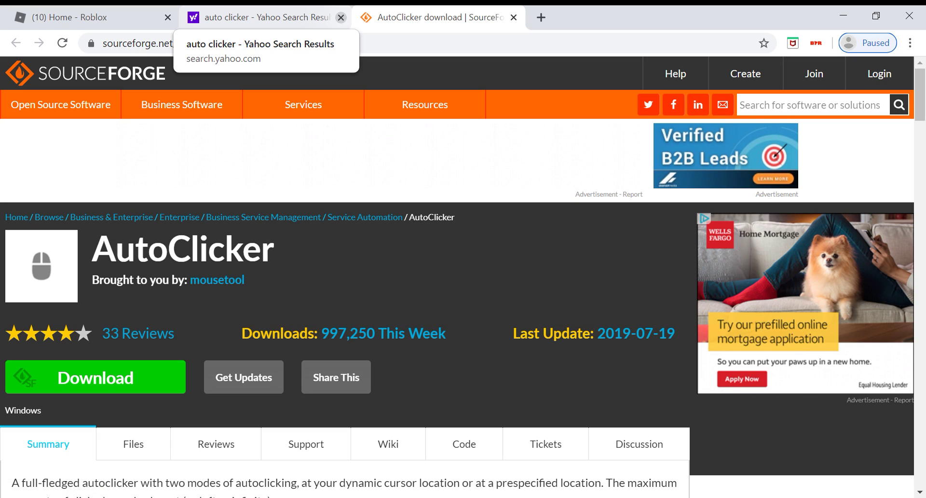
click(341, 18)
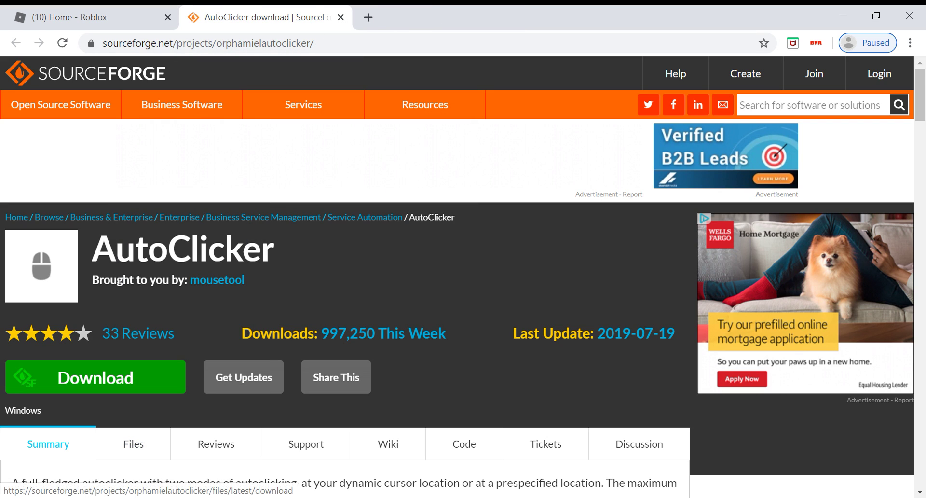
click(96, 378)
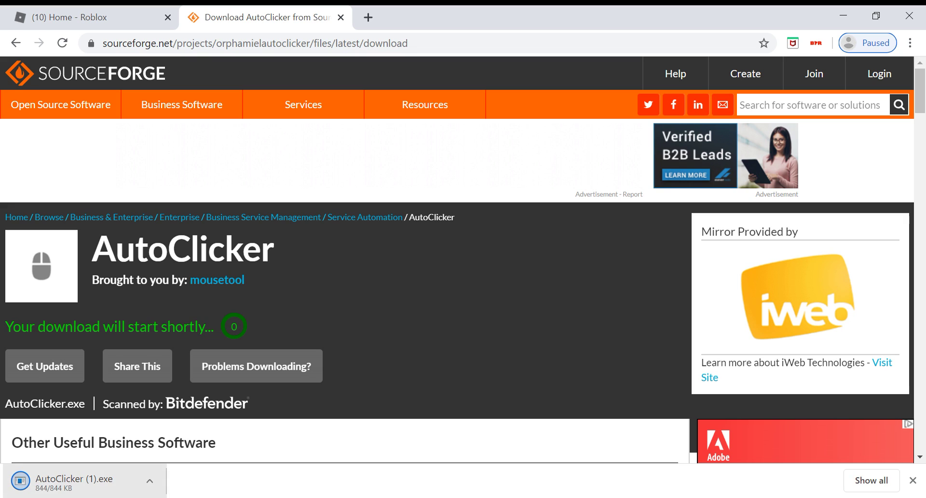
- Launch AutoClicker.exe from the download bar and reposition its window over the page
click(72, 480)
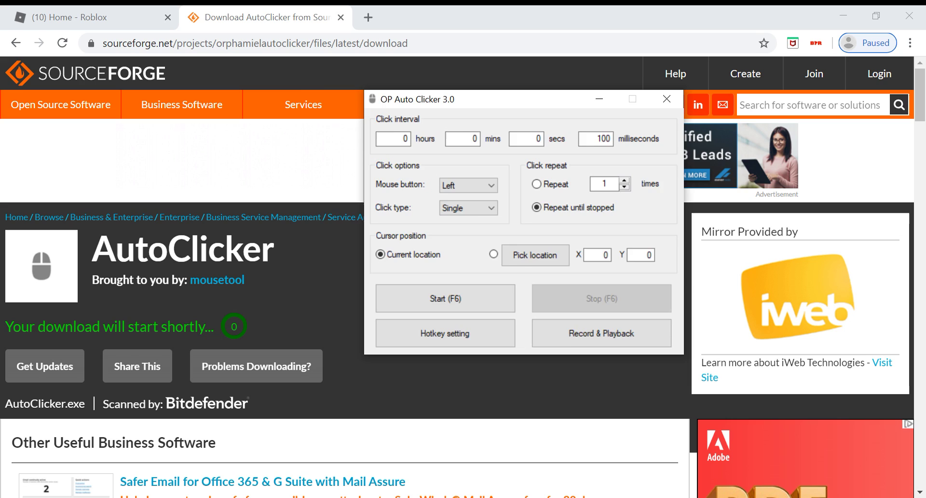
drag(434, 99, 357, 186)
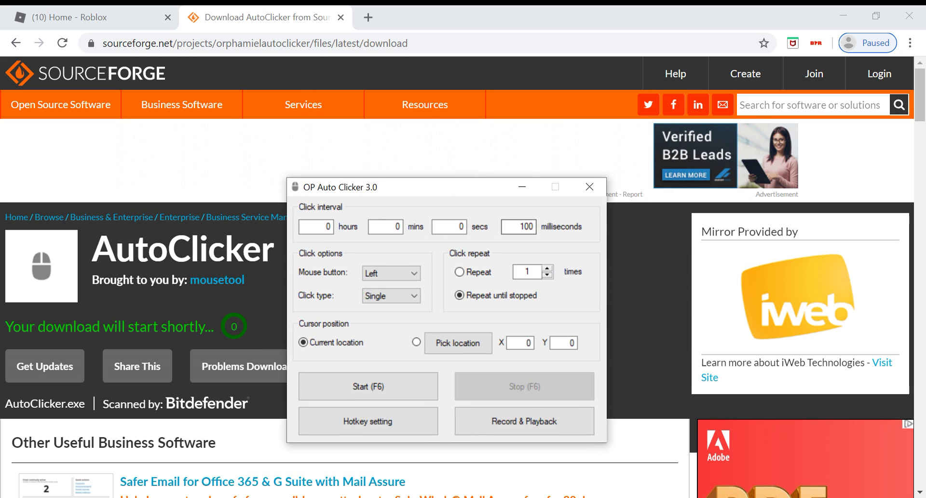
drag(338, 187, 387, 120)
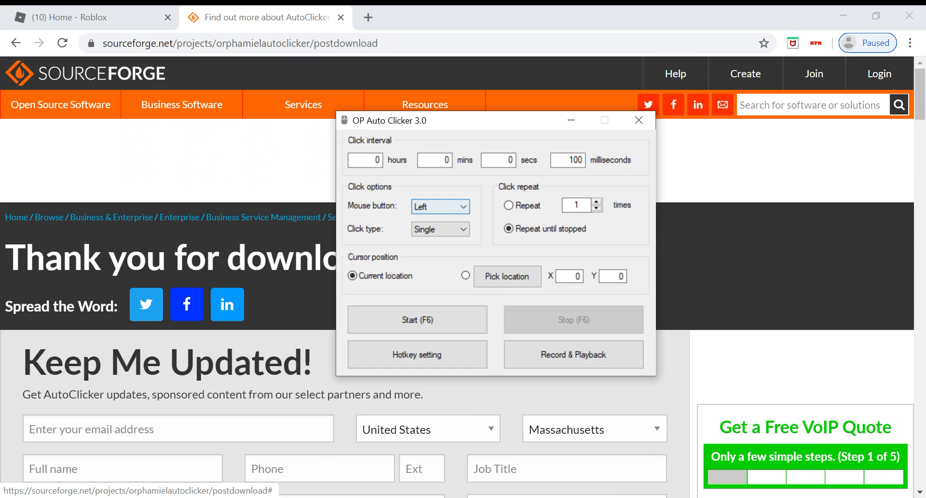
- Close the SourceForge tab, keep Left single clicks, and move the clicker to the top-right
key(ctrl+w)
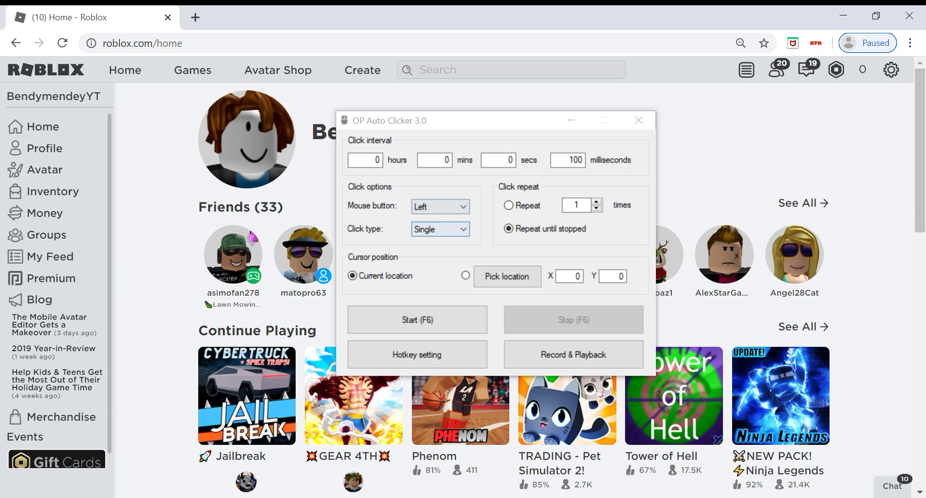
click(440, 207)
click(435, 215)
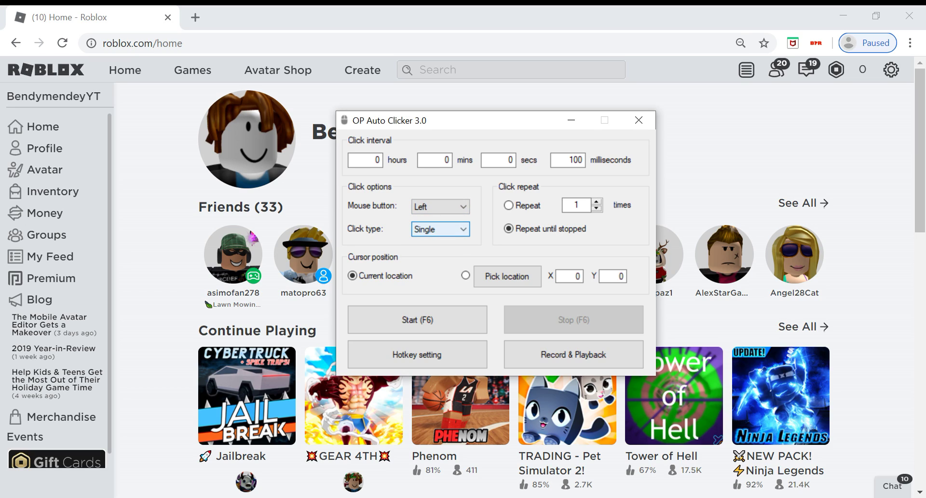
click(440, 229)
click(435, 240)
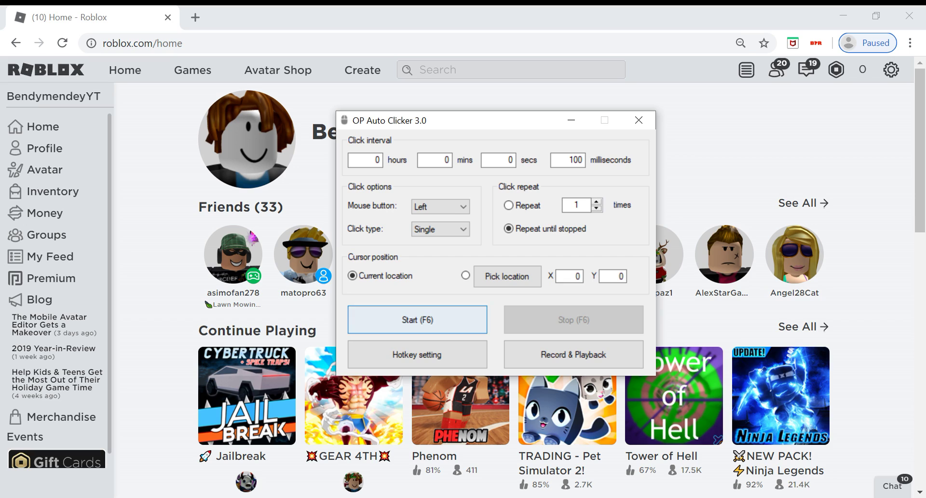
drag(458, 120, 717, 70)
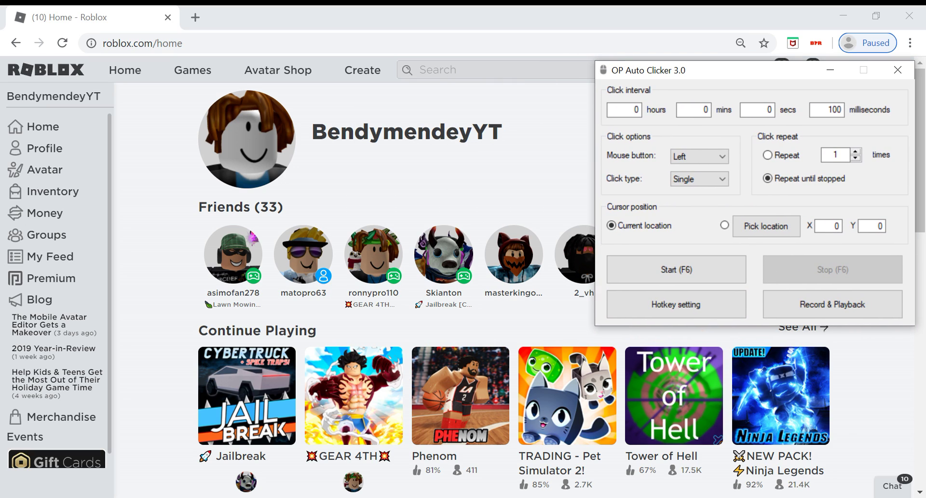
key(alt+Tab)
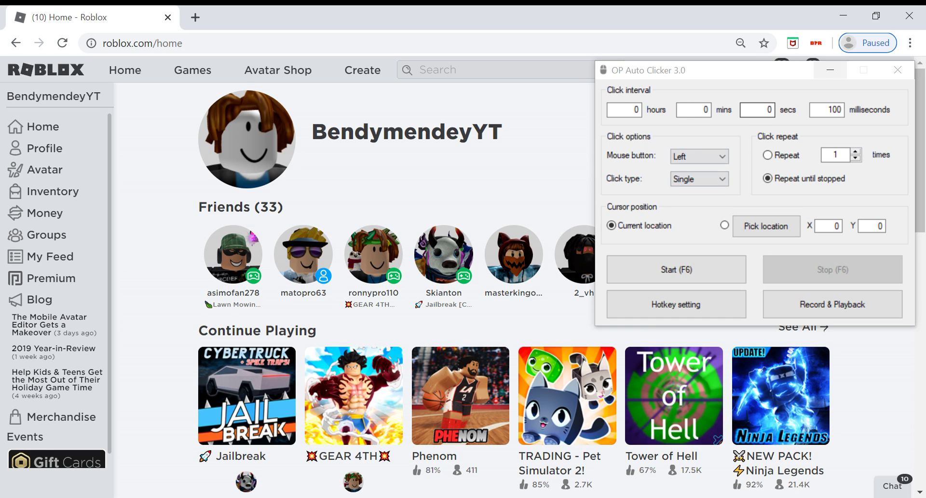
- Minimize the clicker and scroll the game page down to the Servers list
click(831, 70)
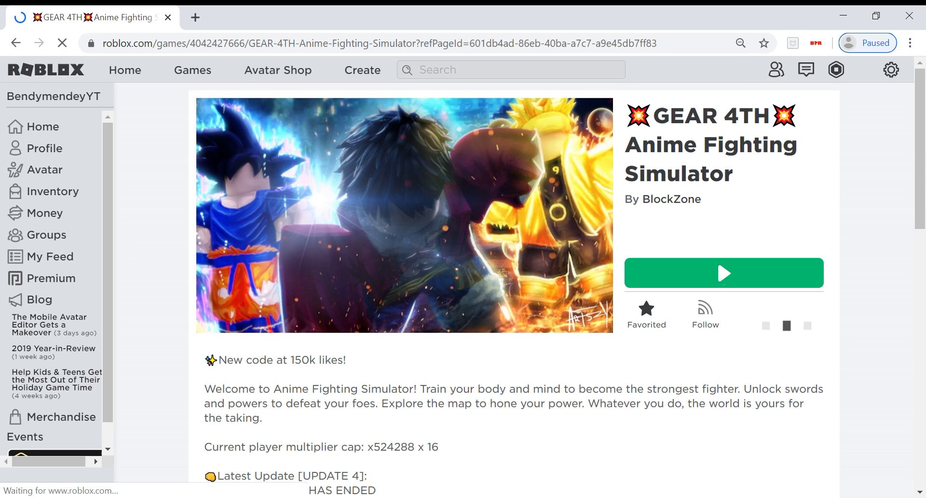
scroll(700, 313, down, 6)
scroll(514, 289, down, 7)
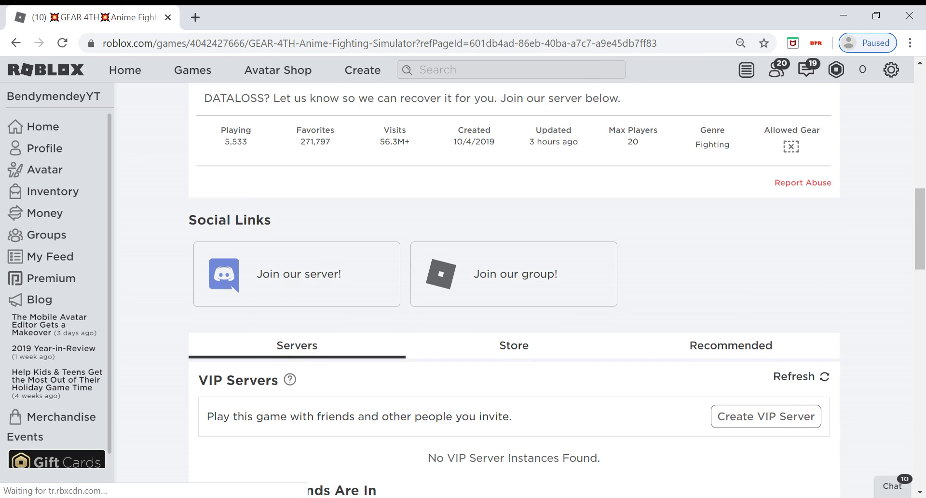
scroll(514, 289, down, 7)
scroll(514, 290, down, 5)
scroll(514, 289, down, 5)
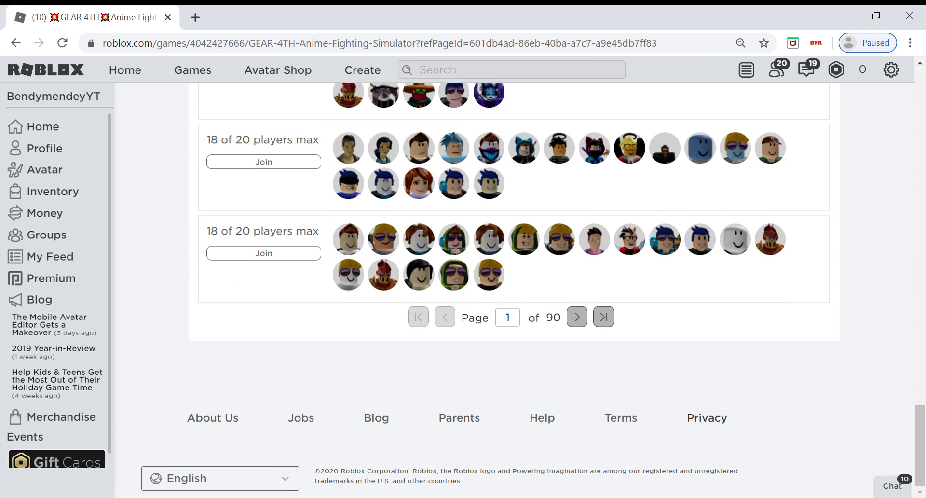
- Page through the server list via page 70 to page 50 and join a near-empty server
text(70)
key(Return)
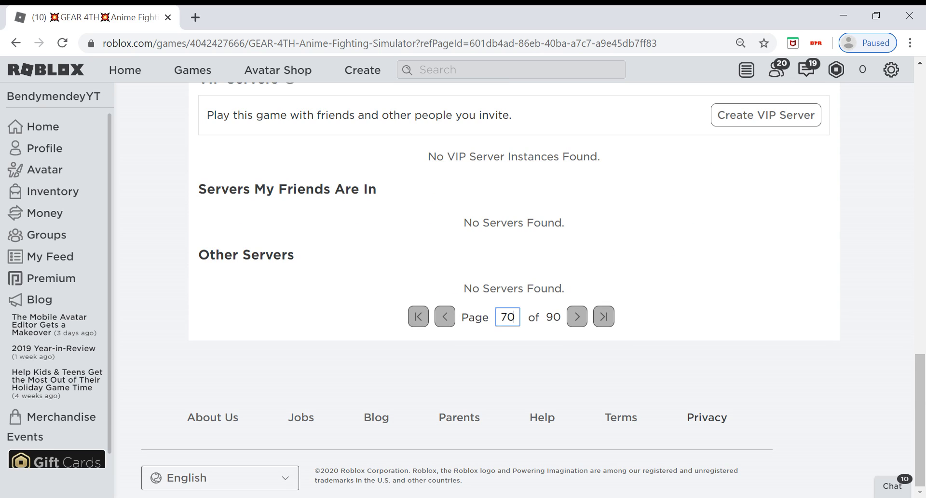
key(Return)
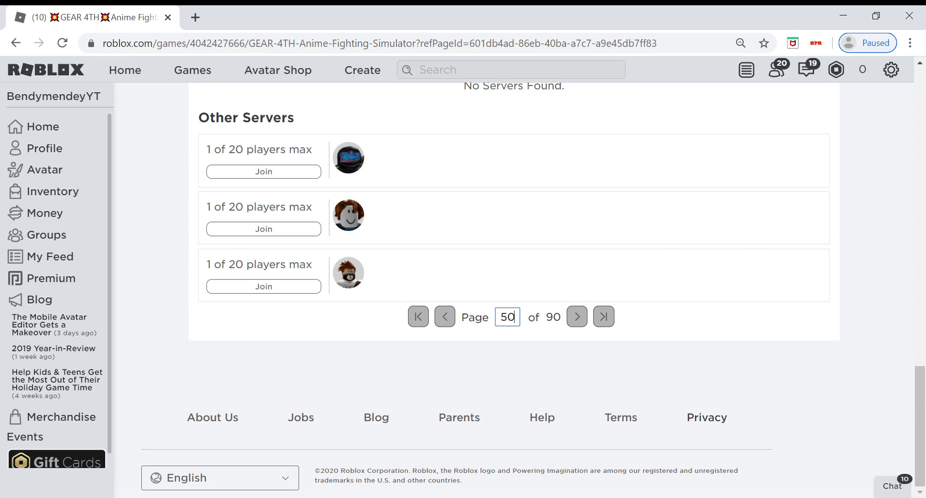
key(Return)
text(0)
key(Return)
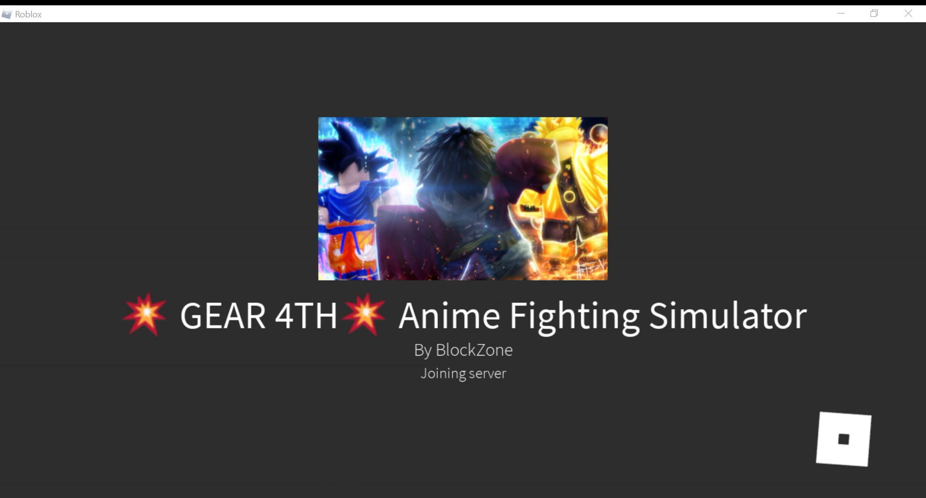
- Bring OP Auto Clicker back in front while Anime Fighting Simulator loads
key(alt+Tab)
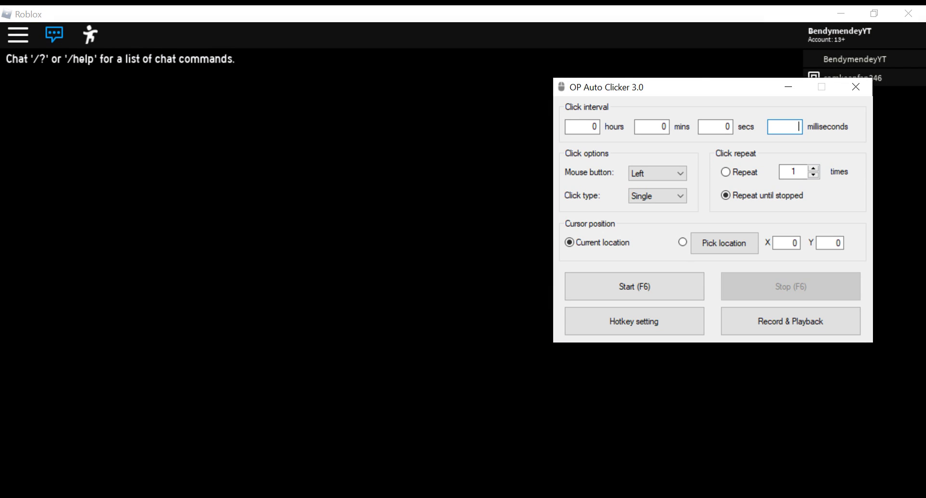
- Set a 50 ms click interval, enter the game, and walk the character out to the sidewalk
text(50)
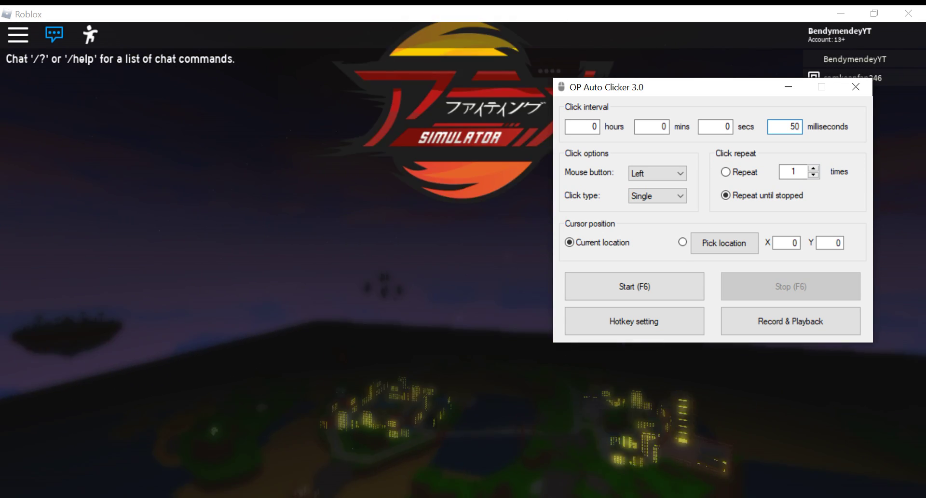
click(450, 385)
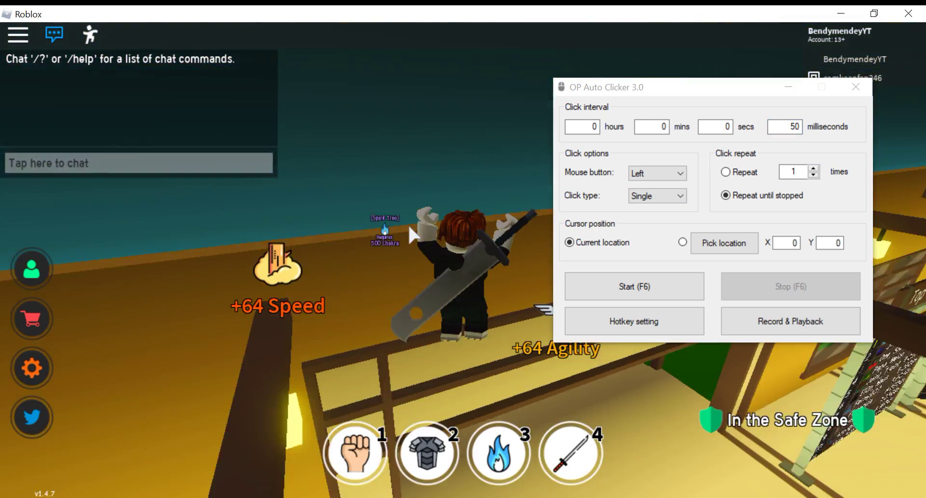
key(w)
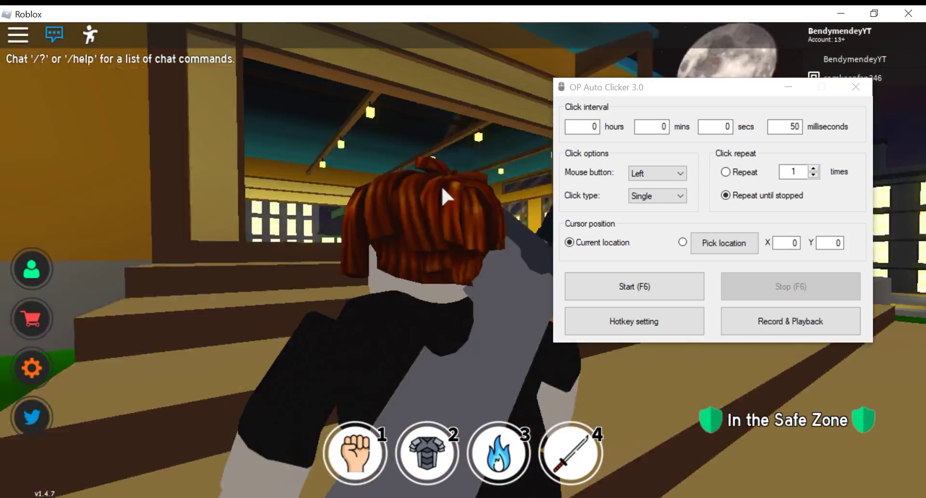
key(w)
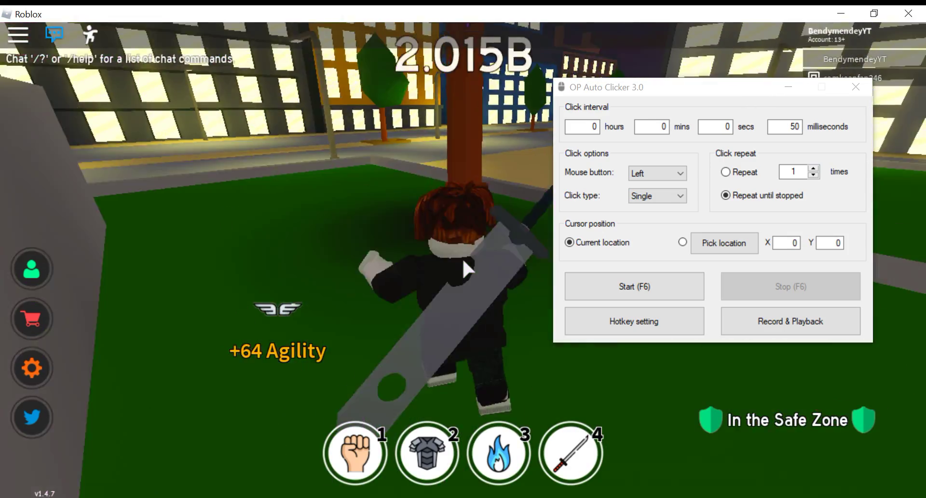
key(w)
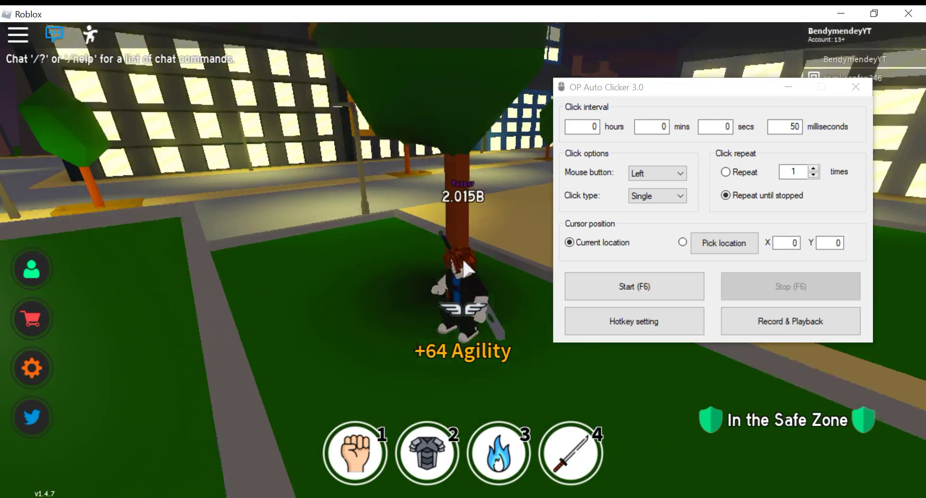
key(w)
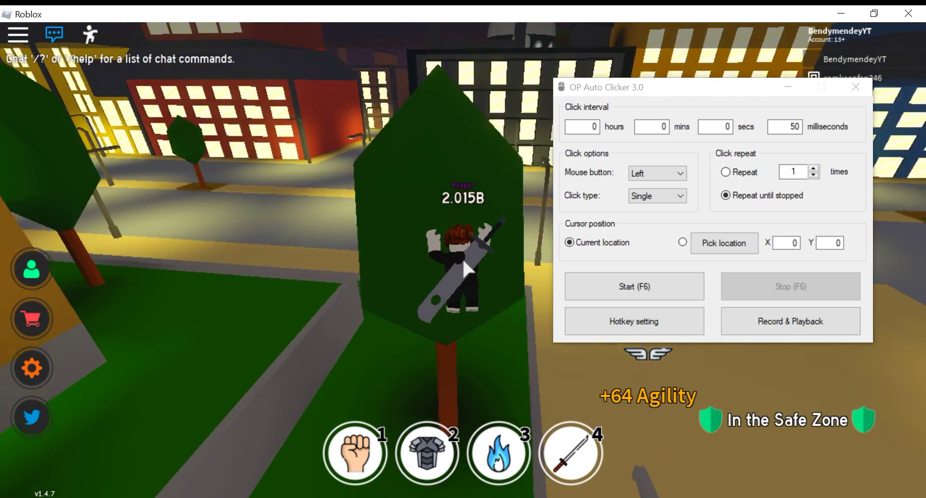
key(w)
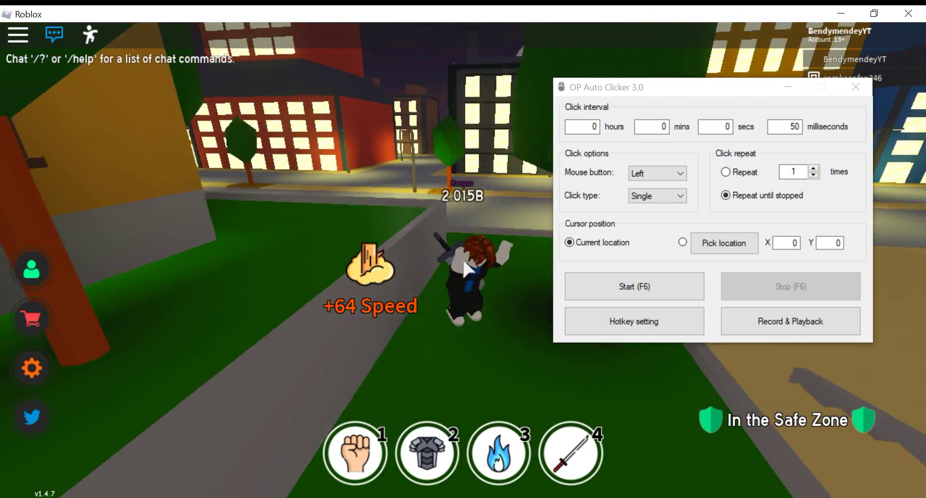
key(w)
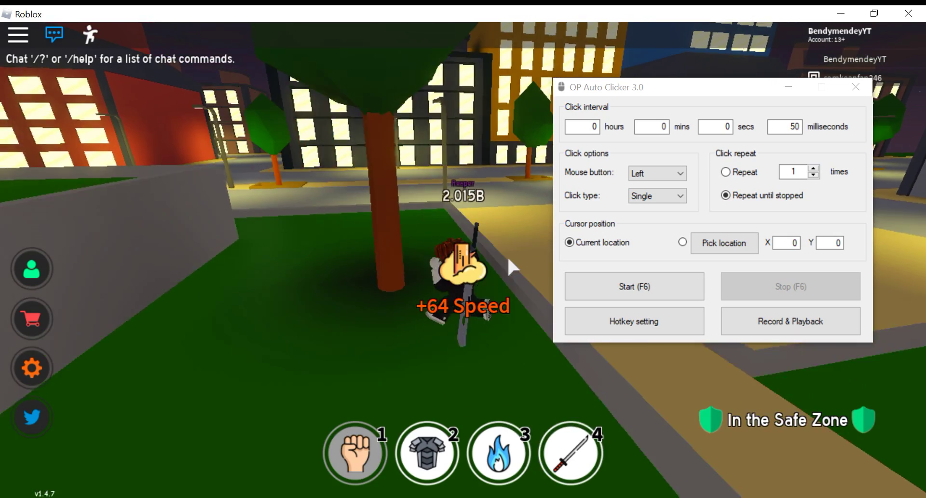
- Toggle automatic punching on and off with F6 while steering the character
key(w)
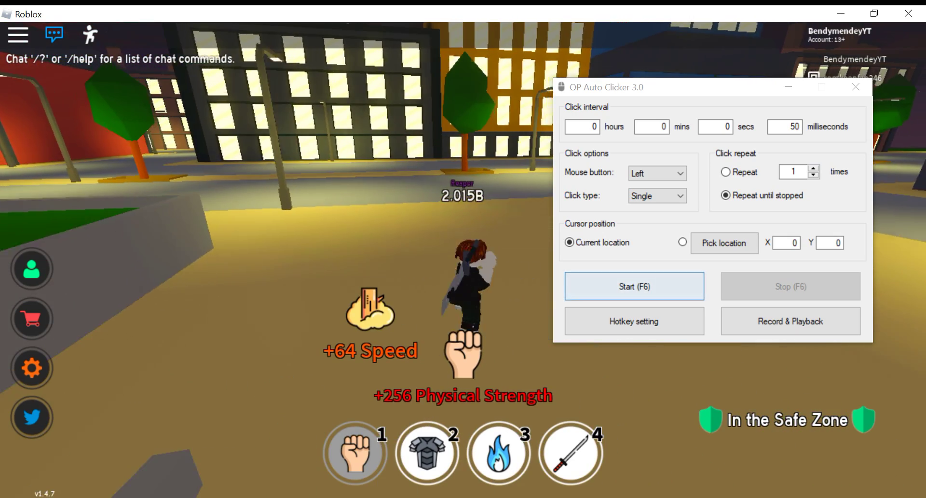
key(F6)
key(w)
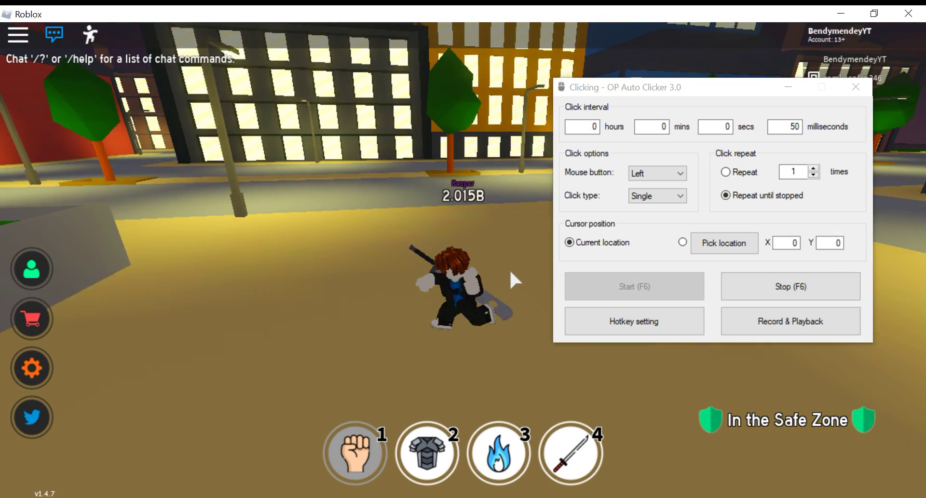
key(w)
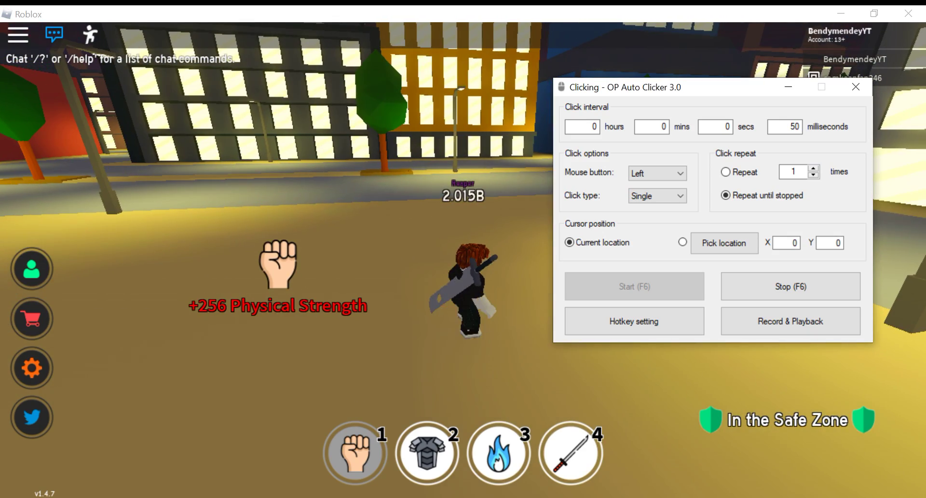
key(F6)
- Walk back into the building and start auto-punching the training dummy with F6
click(476, 246)
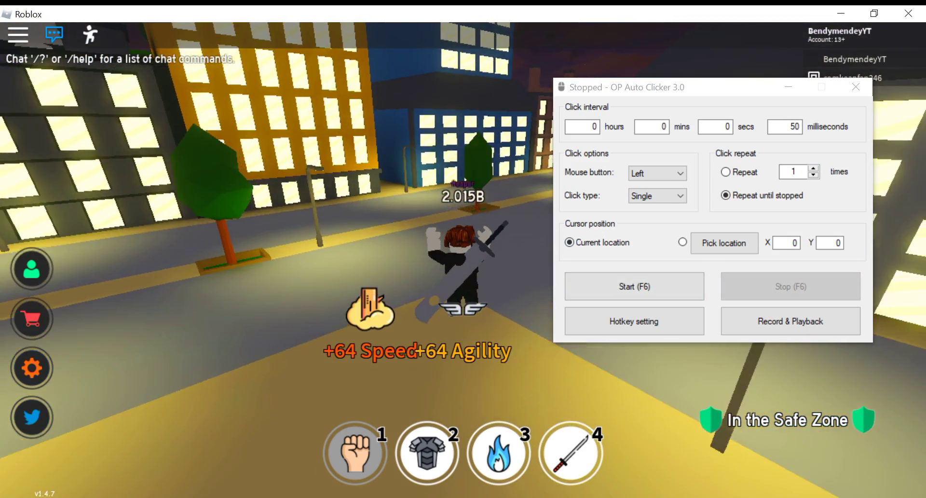
key(w)
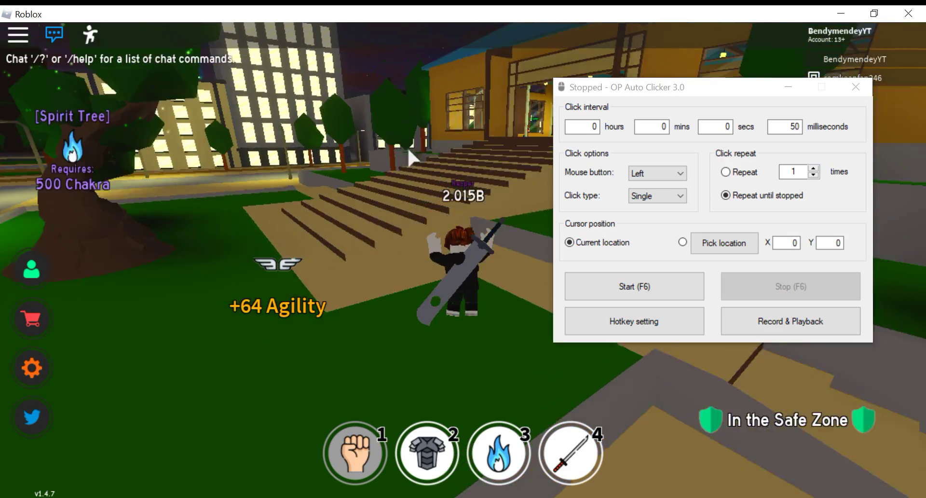
key(w)
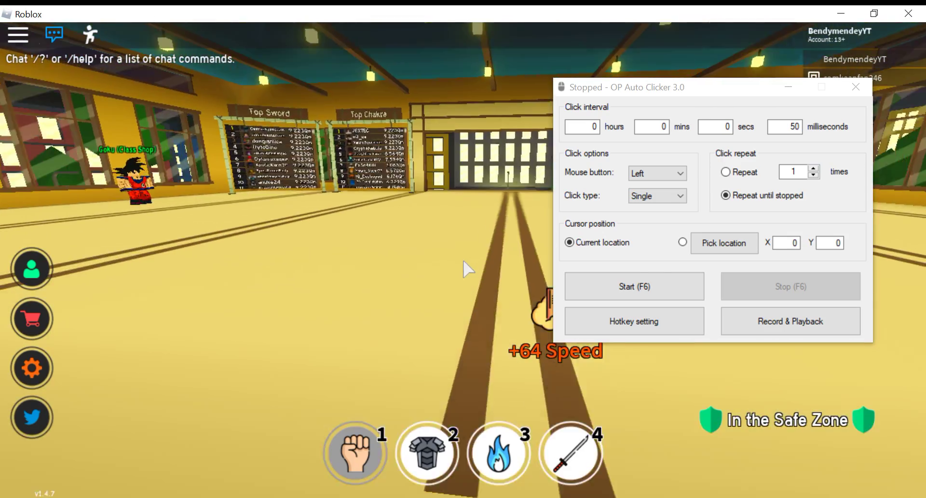
scroll(463, 259, down, 3)
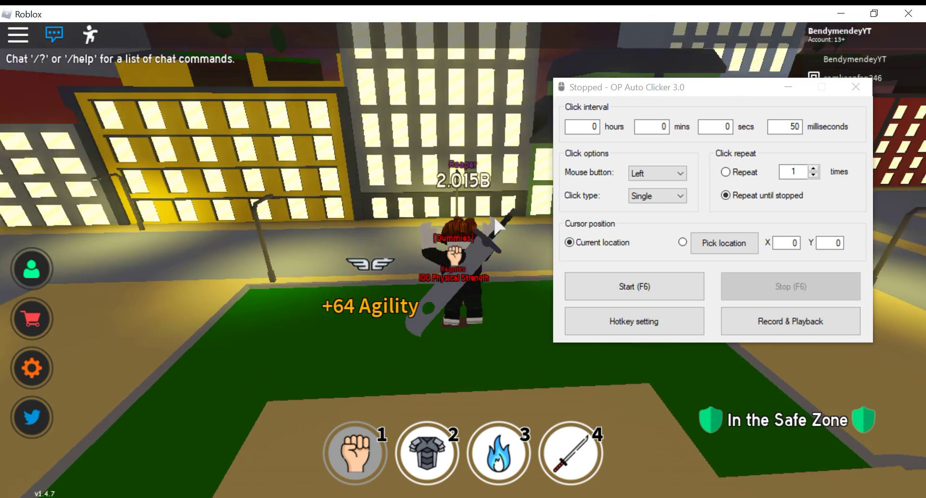
key(w)
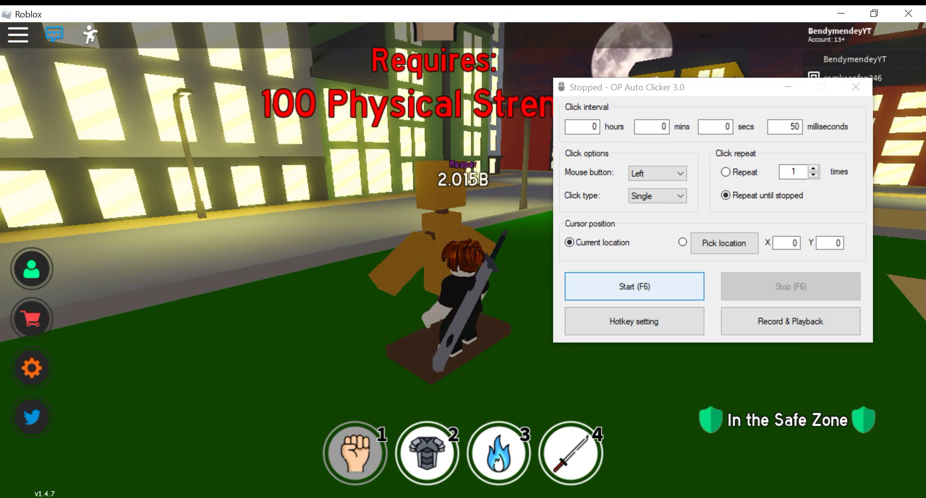
key(F6)
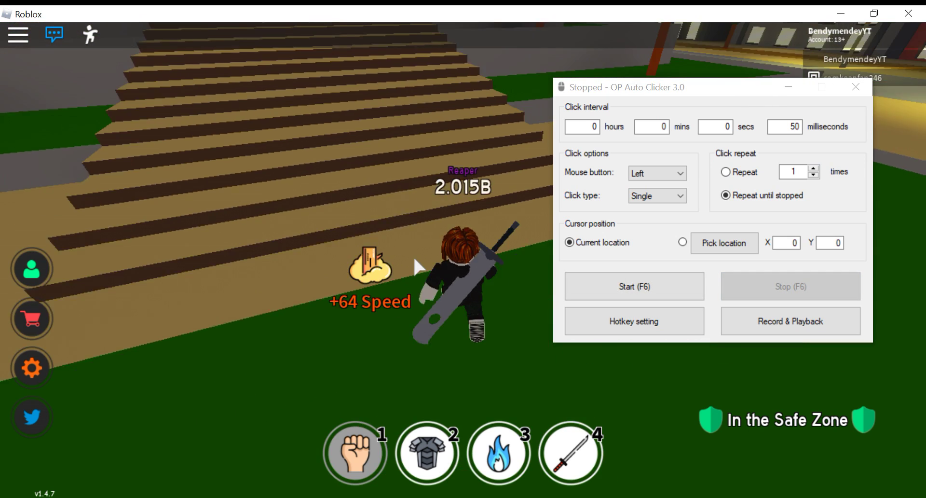
- Walk across the leaderboard hall and close the OP Auto Clicker window
key(w)
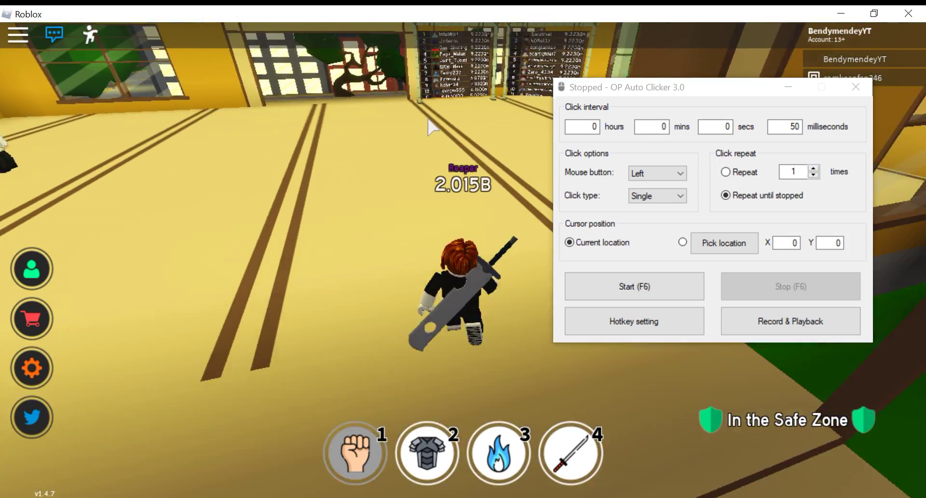
click(420, 116)
key(w)
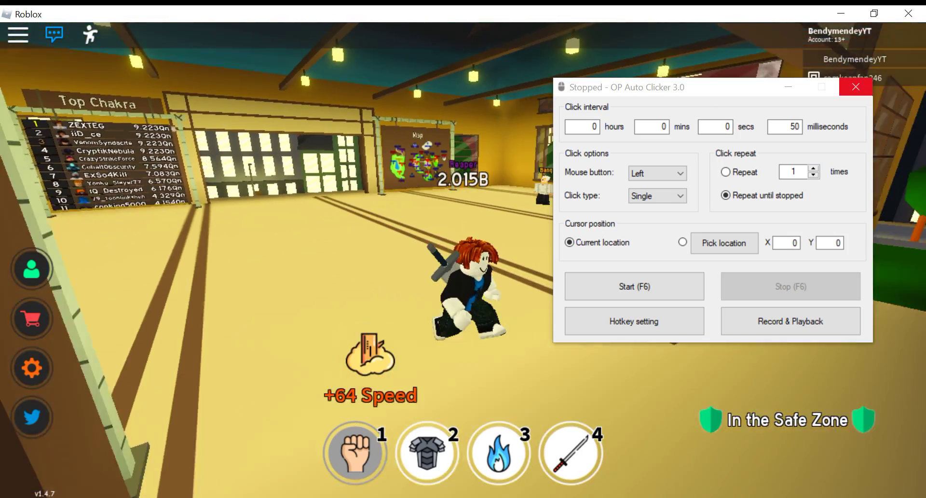
key(w)
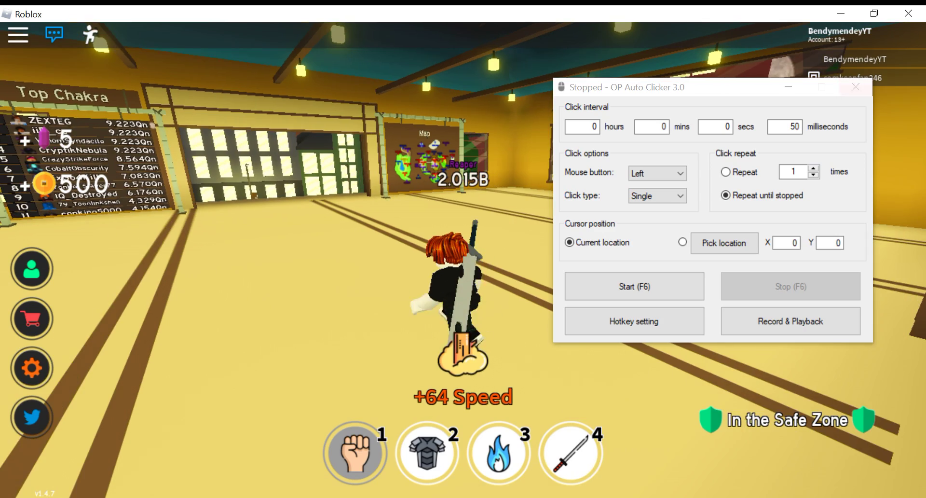
click(856, 87)
- Make the character wave with the '/e wave' chat emote, then zoom out
key(s)
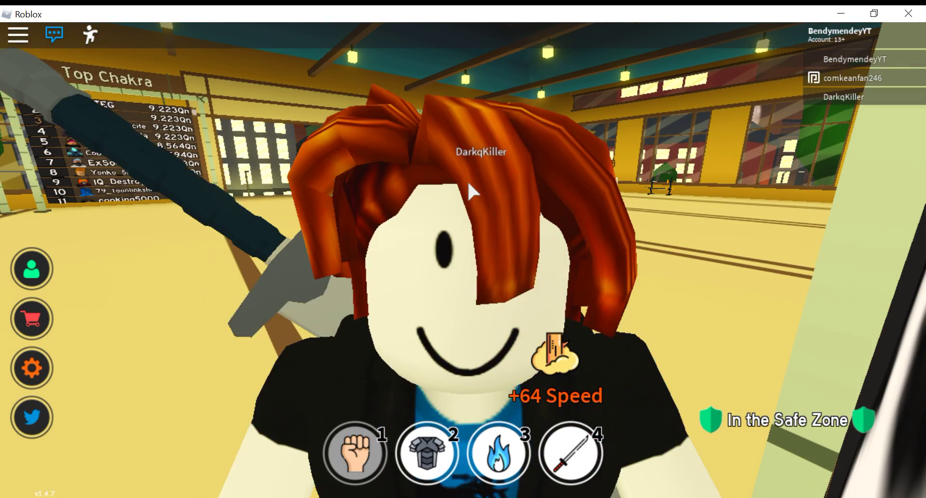
key(slash)
text(/e wave)
key(Return)
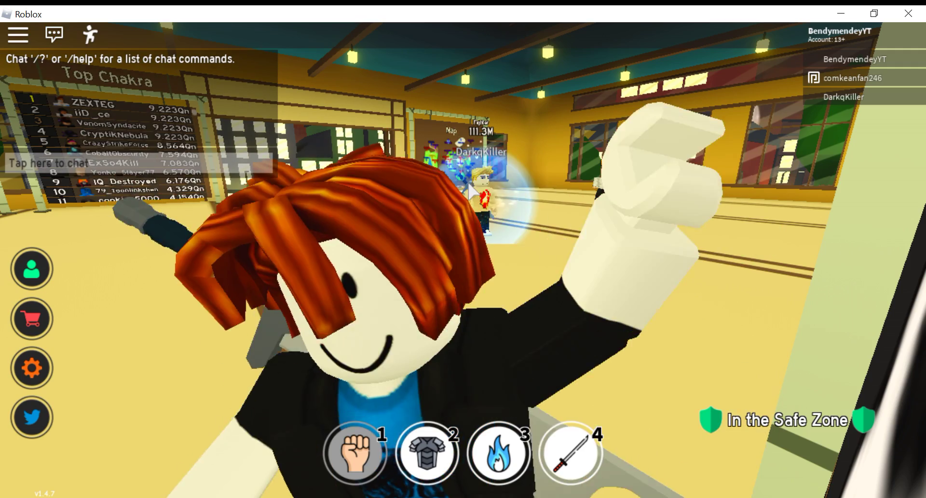
scroll(470, 192, down, 5)
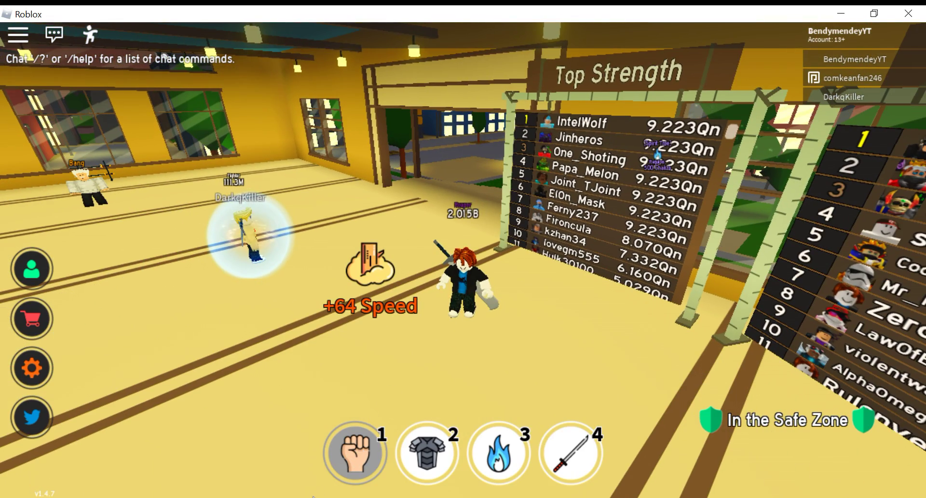